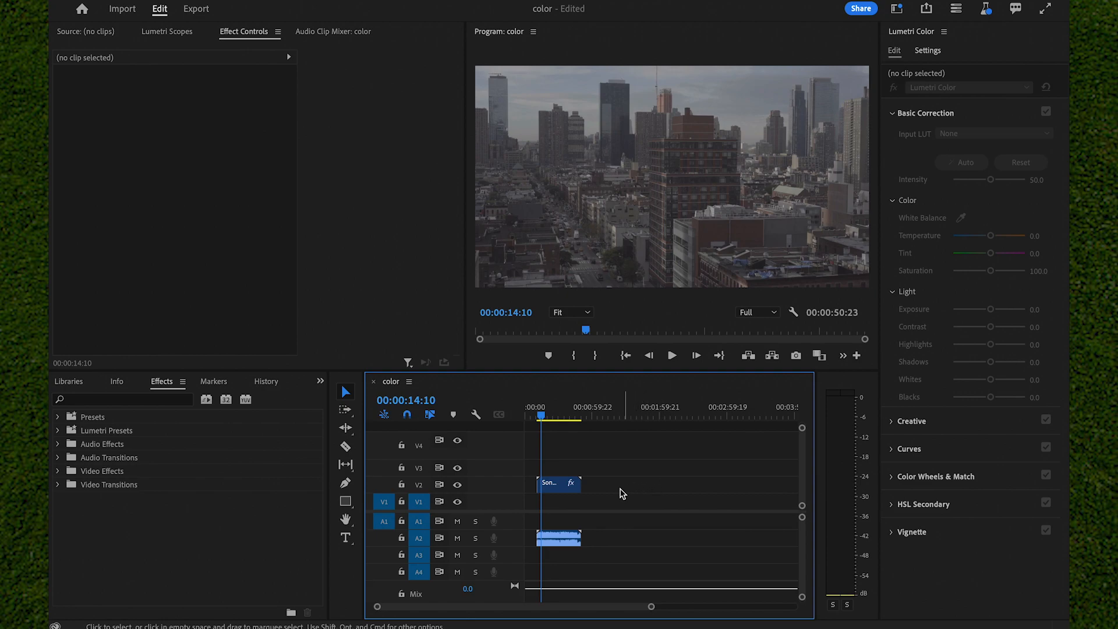
# Select the Sony log footage clip on V2 and choose the Color workspace
pyautogui.click(557, 490)
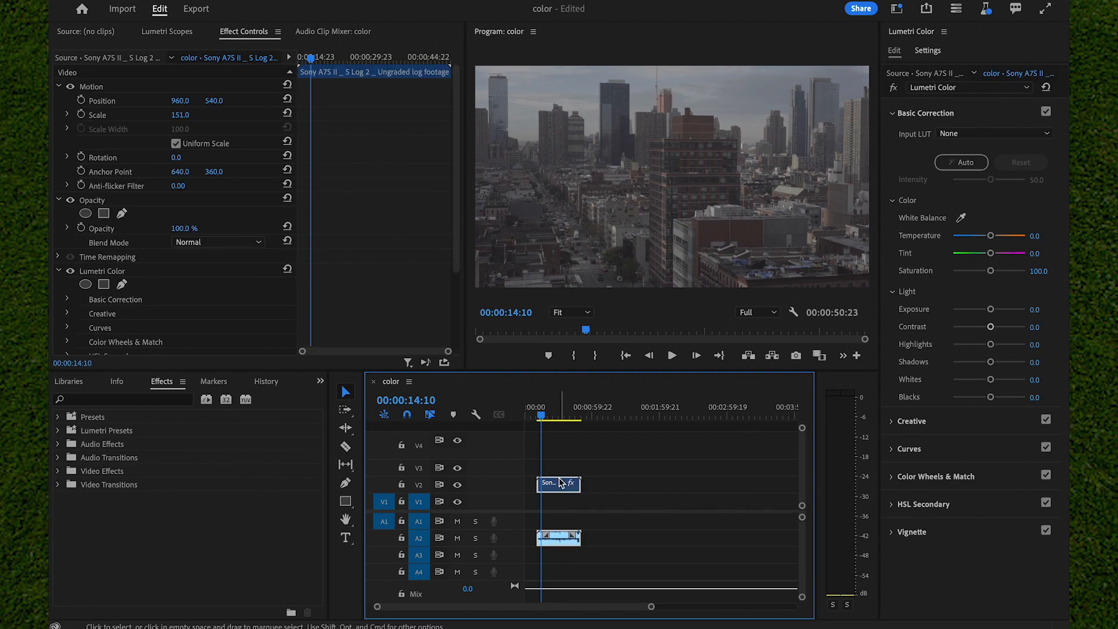
pyautogui.moveTo(650, 606); pyautogui.dragTo(598, 606)
pyautogui.click(897, 8)
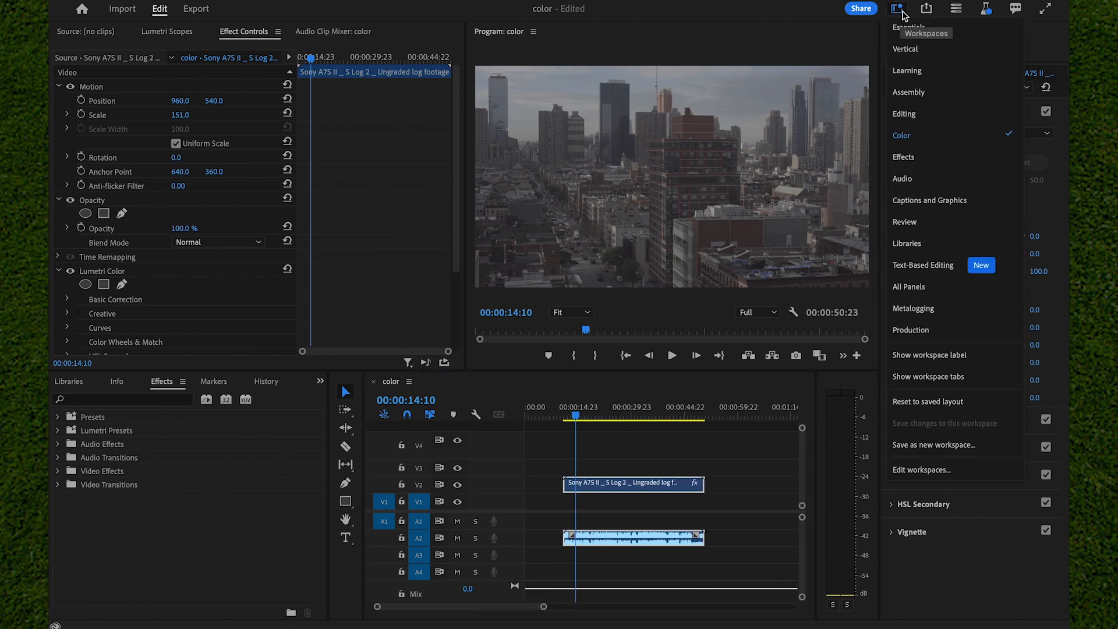
pyautogui.click(924, 136)
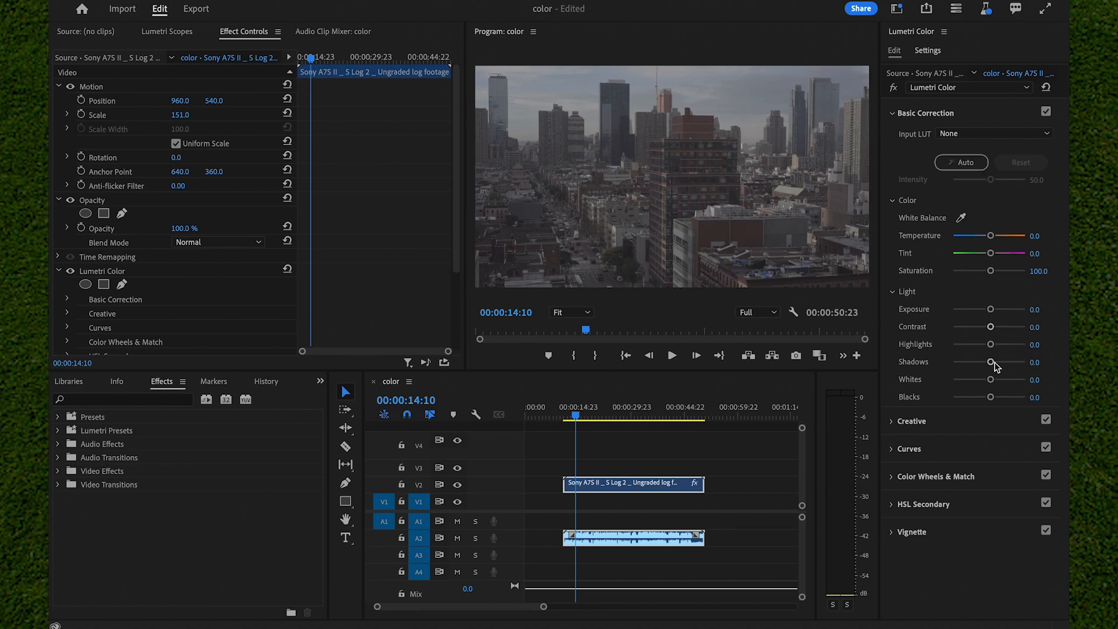
# In Basic Correction, set shadows to 48.1, whites -46.3, blacks -53.7, contrast 16.7, exposure 0.6, temperature 16.7 and saturation 146.3
pyautogui.moveTo(991, 362); pyautogui.dragTo(1007, 364)
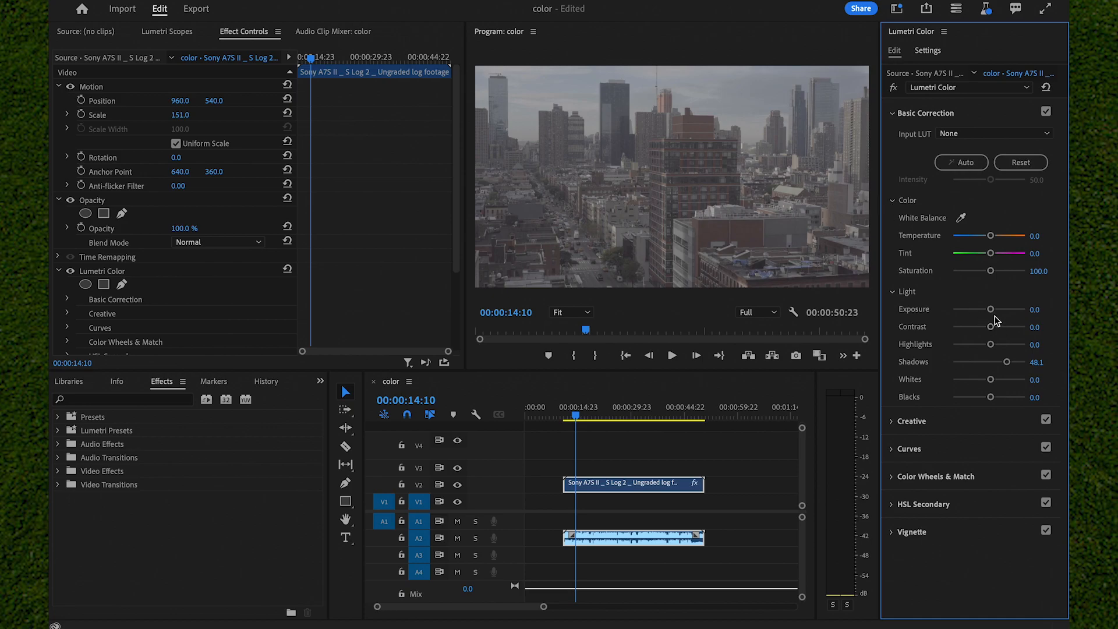
pyautogui.moveTo(990, 380)
pyautogui.mouseDown()
pyautogui.moveTo(971, 379)
pyautogui.moveTo(977, 399)
pyautogui.moveTo(993, 399)
pyautogui.moveTo(974, 397)
pyautogui.moveTo(1016, 397)
pyautogui.moveTo(962, 394)
pyautogui.moveTo(983, 385)
pyautogui.moveTo(972, 381)
pyautogui.mouseUp()
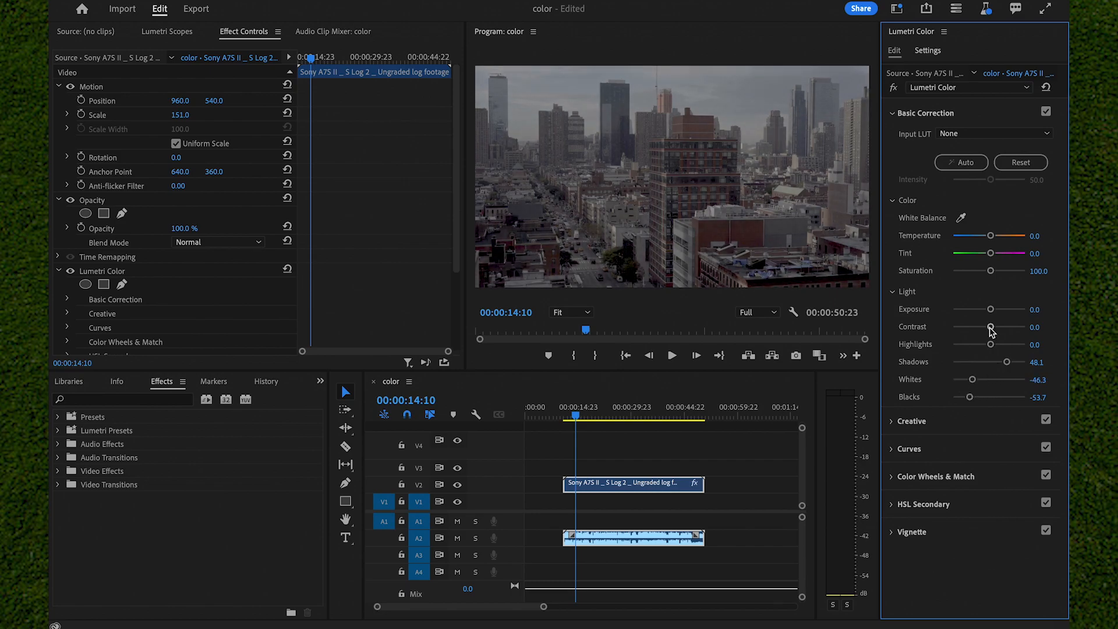
pyautogui.moveTo(990, 326)
pyautogui.mouseDown()
pyautogui.moveTo(1023, 324)
pyautogui.moveTo(960, 328)
pyautogui.moveTo(995, 333)
pyautogui.moveTo(995, 312)
pyautogui.mouseUp()
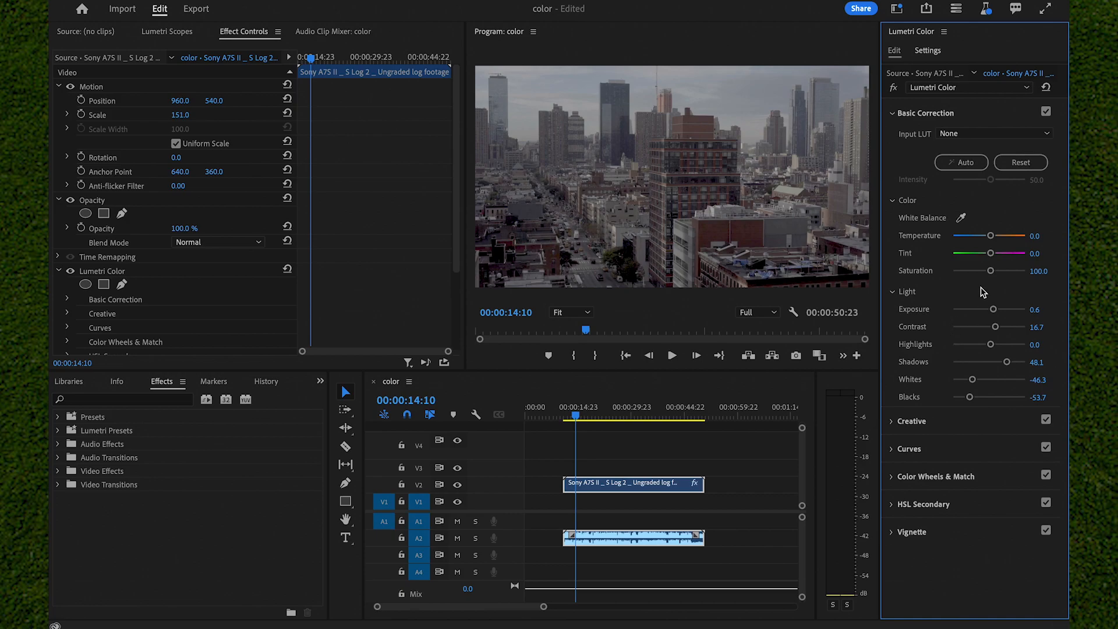
pyautogui.moveTo(993, 240)
pyautogui.mouseDown()
pyautogui.moveTo(1008, 235)
pyautogui.moveTo(963, 233)
pyautogui.moveTo(1006, 233)
pyautogui.moveTo(993, 233)
pyautogui.mouseUp()
pyautogui.moveTo(998, 272)
pyautogui.mouseDown()
pyautogui.moveTo(989, 271)
pyautogui.moveTo(1039, 263)
pyautogui.moveTo(1026, 295)
pyautogui.moveTo(998, 281)
pyautogui.moveTo(1022, 281)
pyautogui.moveTo(951, 299)
pyautogui.moveTo(1025, 296)
pyautogui.moveTo(998, 300)
pyautogui.moveTo(997, 270)
pyautogui.moveTo(1007, 271)
pyautogui.mouseUp()
# In the Creative adjustments, set Sharpen to 16.7, Vibrance to 14.8 and Saturation to 114.8
pyautogui.click(912, 421)
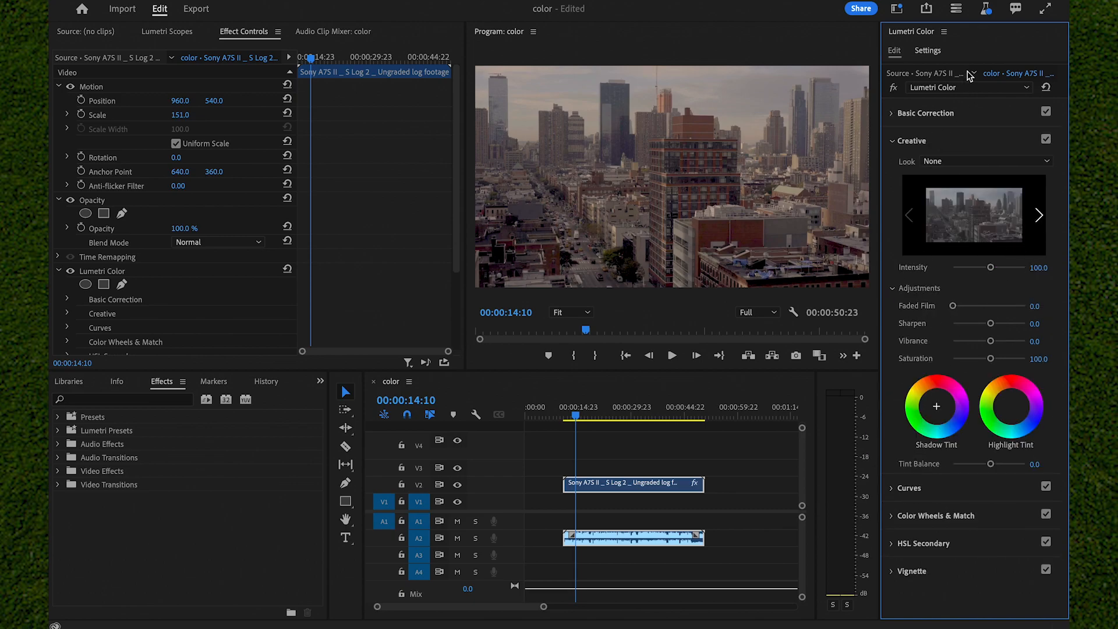
pyautogui.moveTo(995, 329)
pyautogui.mouseDown()
pyautogui.moveTo(1022, 328)
pyautogui.moveTo(932, 329)
pyautogui.moveTo(1026, 328)
pyautogui.moveTo(996, 330)
pyautogui.mouseUp()
pyautogui.moveTo(992, 342); pyautogui.dragTo(996, 368)
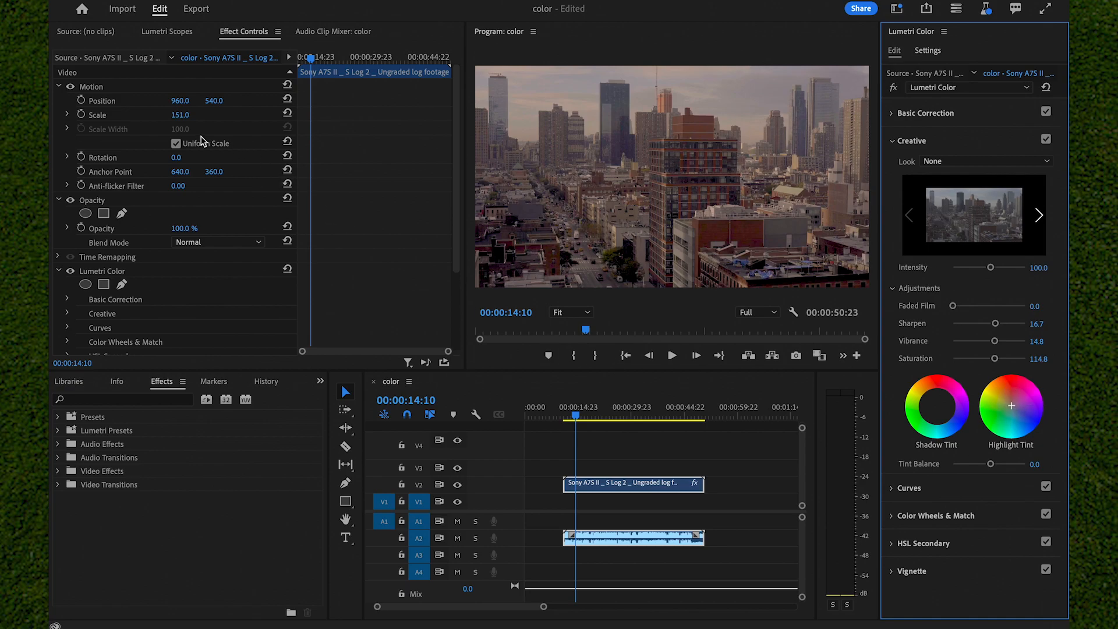
# Select the clip's Lumetri Color effect and display the Lumetri Scopes for the graded clip
pyautogui.scroll(-2, 205, 308)
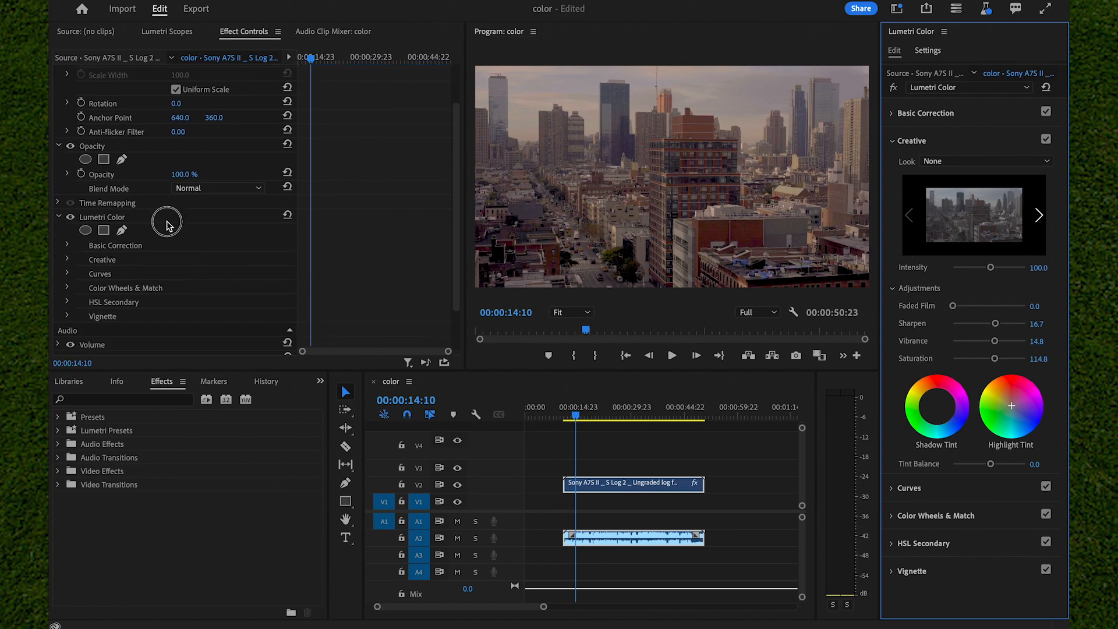
pyautogui.click(163, 218)
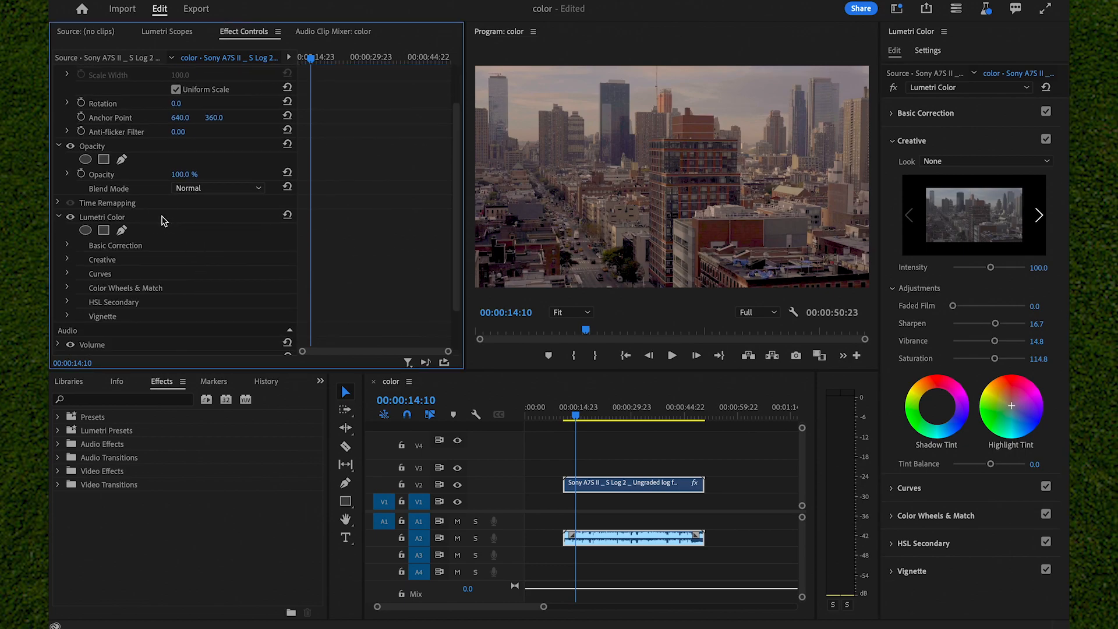
pyautogui.click(166, 33)
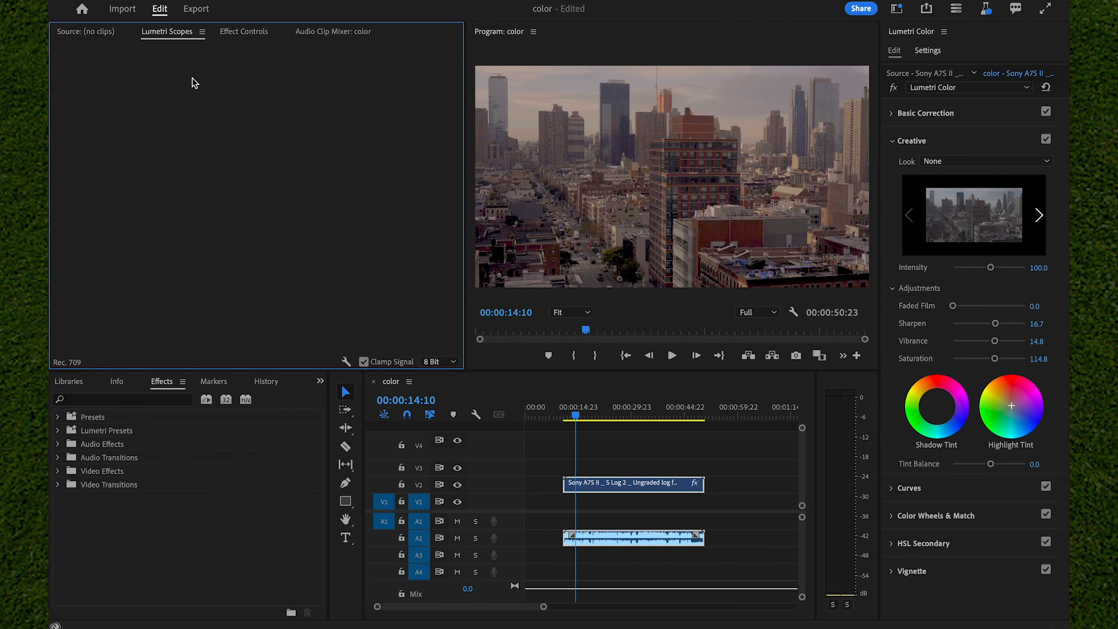
pyautogui.click(611, 478)
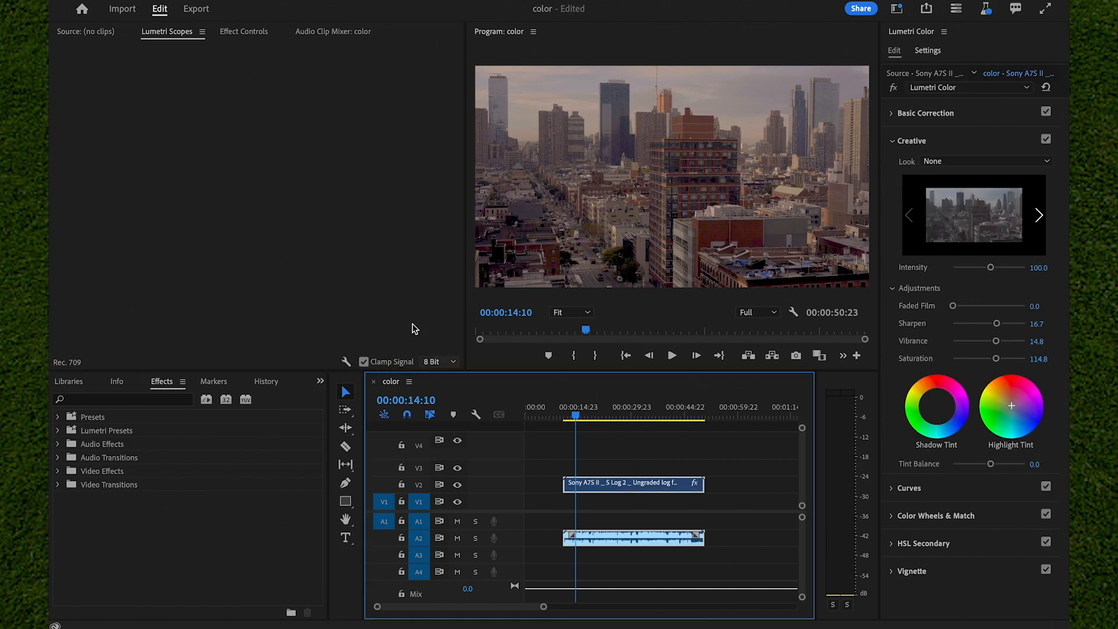
pyautogui.click(187, 57)
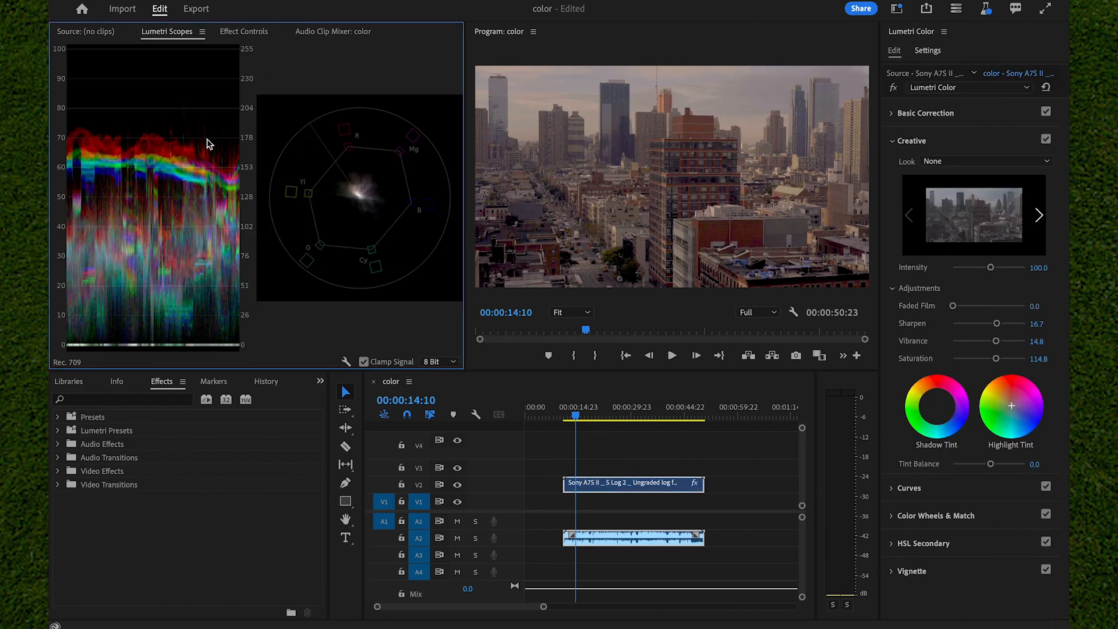
# Hide the Waveform (RGB) scope and turn it back on beside the vectorscope
pyautogui.rightClick(164, 155)
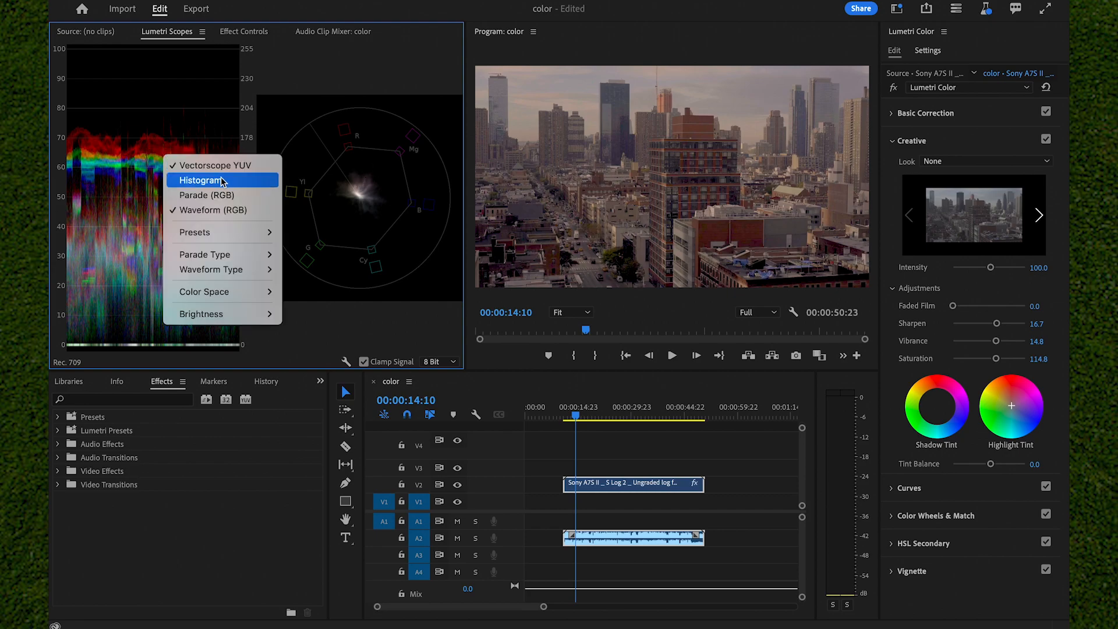
pyautogui.click(221, 210)
pyautogui.rightClick(236, 202)
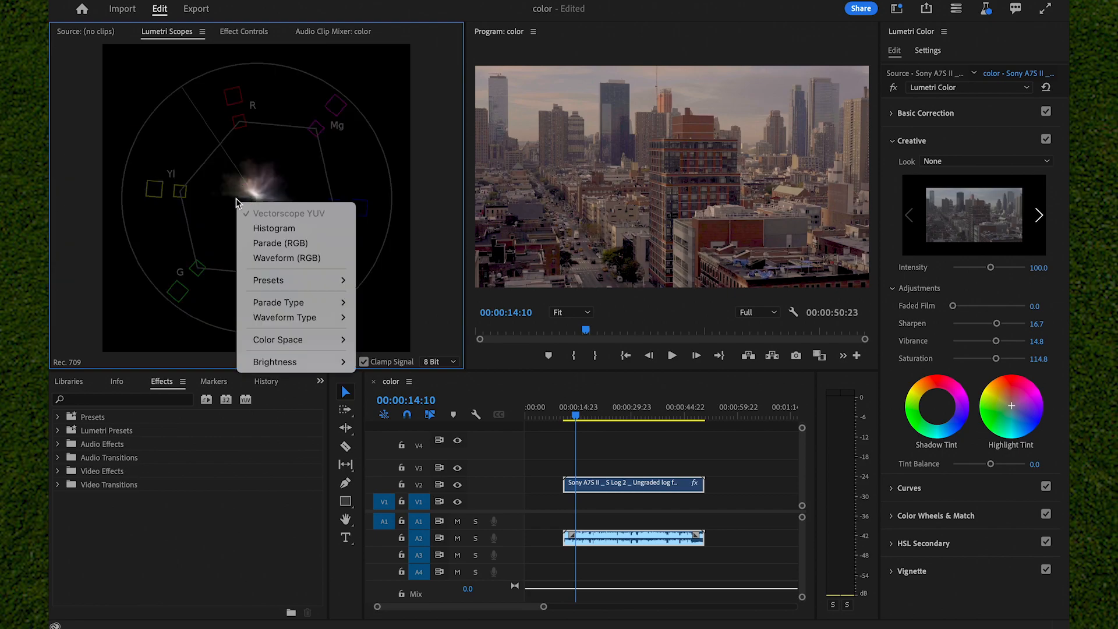
pyautogui.click(274, 258)
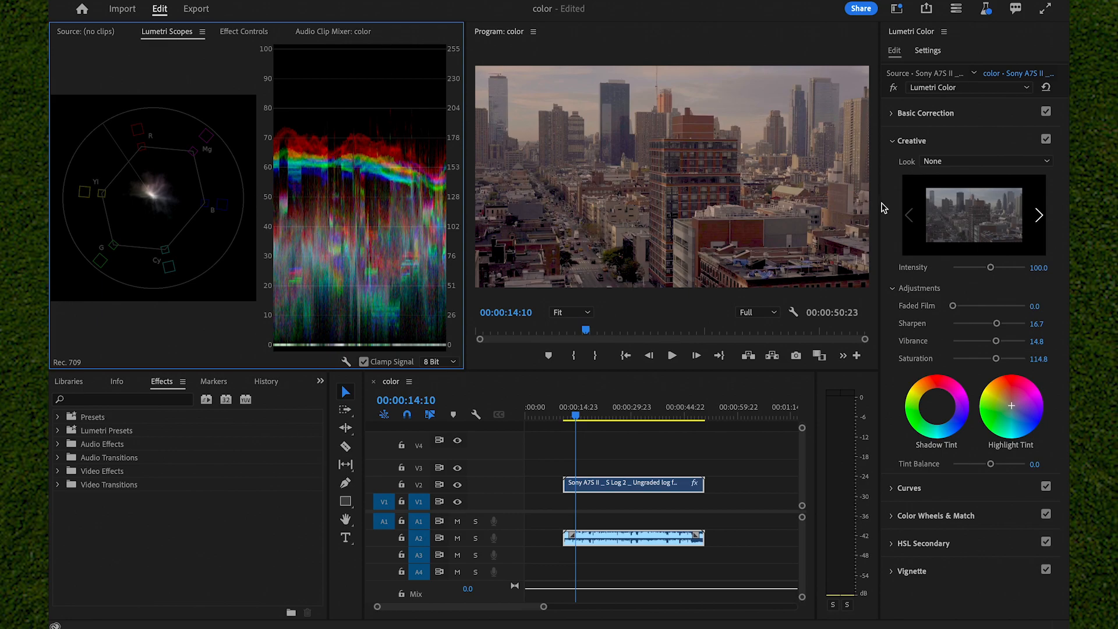
# Test the waveform's response by pushing Contrast to 100 and Exposure to 5, undo both, and try lowering them
pyautogui.click(926, 113)
pyautogui.moveTo(997, 325); pyautogui.dragTo(1065, 310)
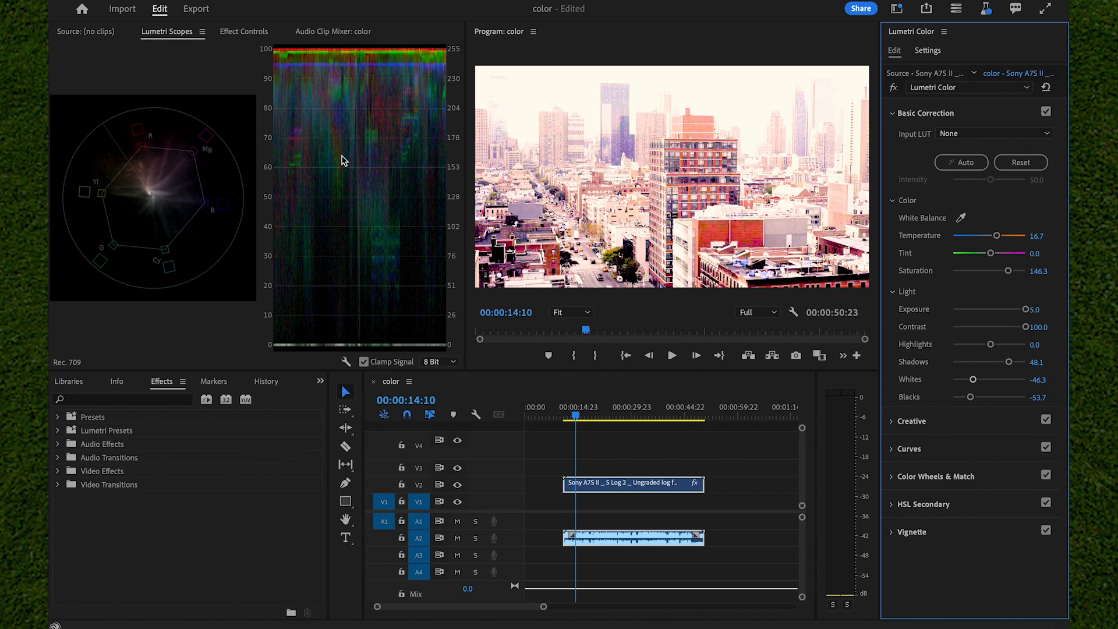
pyautogui.hotkey('ctrl', 'z')
pyautogui.hotkey('ctrl', 'z')
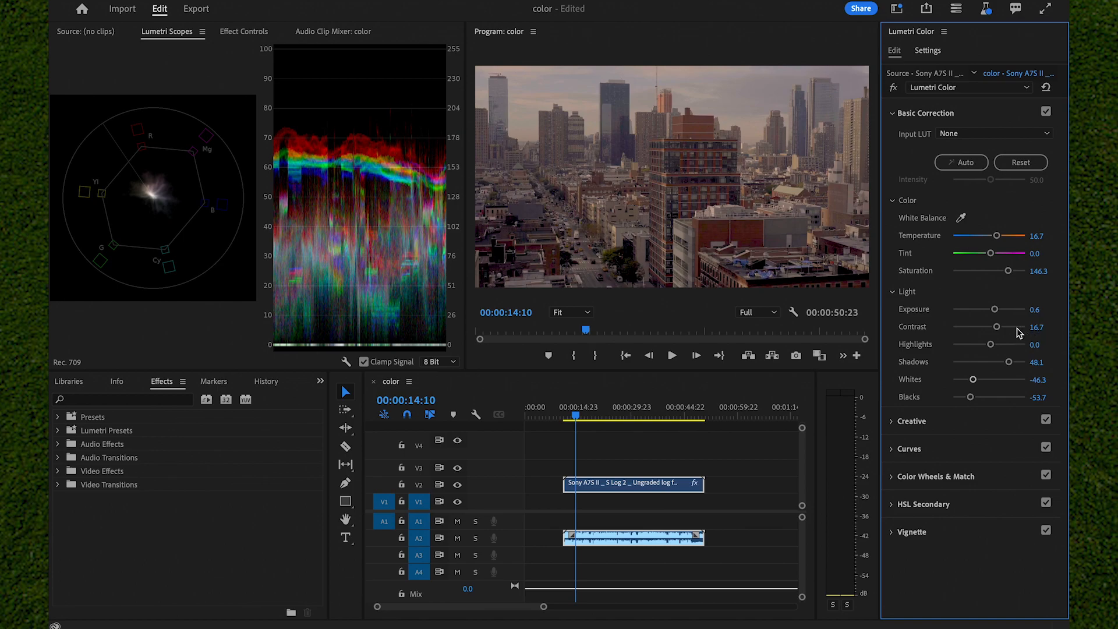
pyautogui.moveTo(997, 326); pyautogui.dragTo(909, 310)
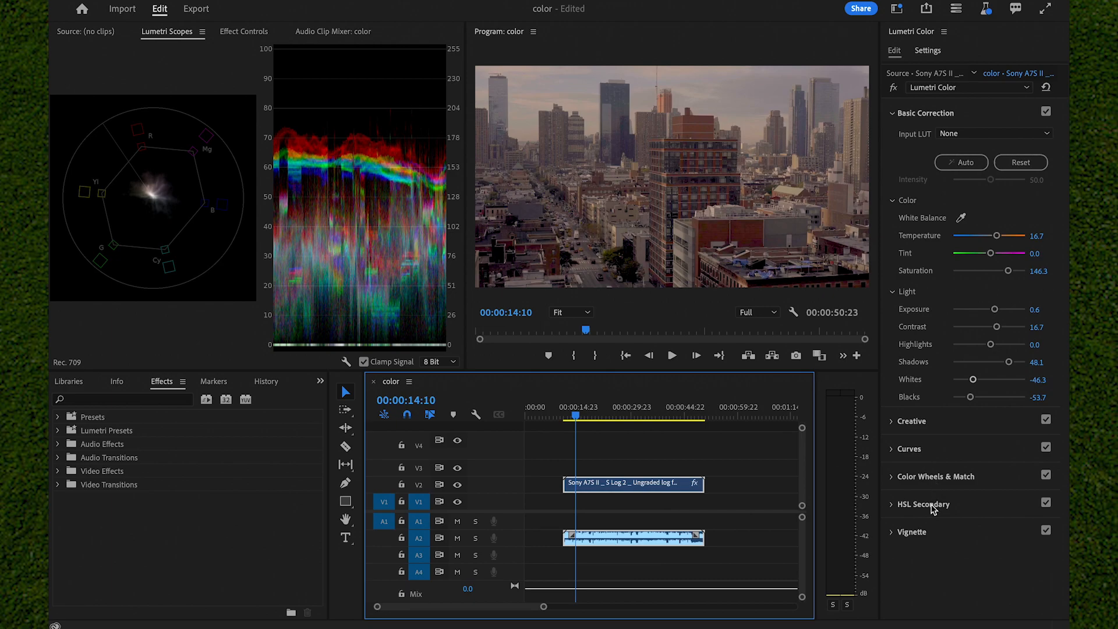
# Try keying the sky colour in HSL Secondary and widening its hue and saturation ranges
pyautogui.click(963, 504)
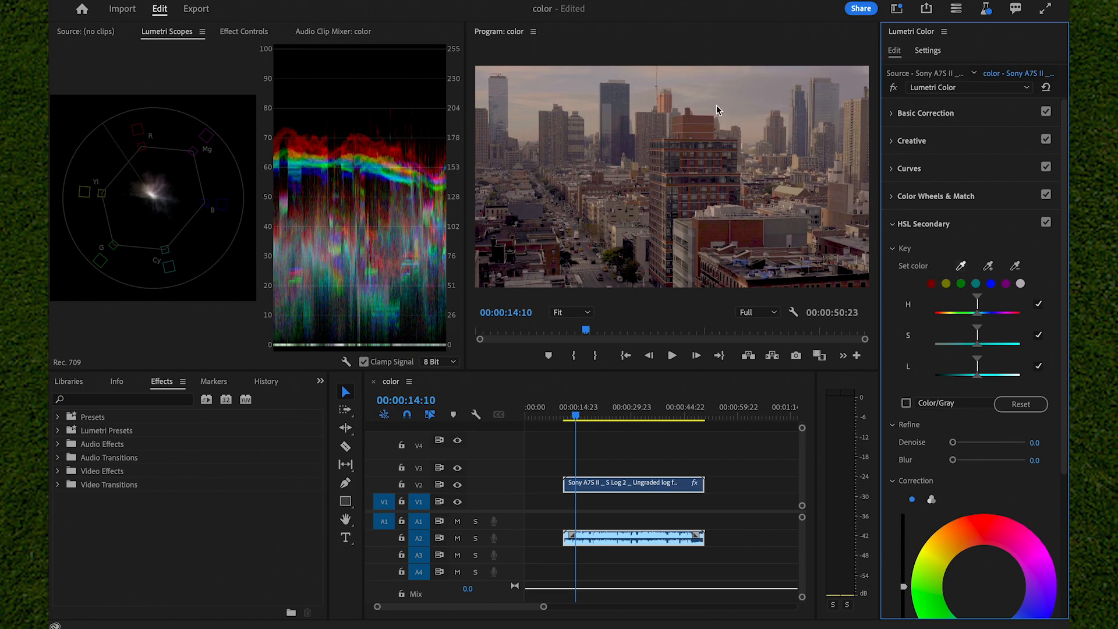
pyautogui.click(547, 90)
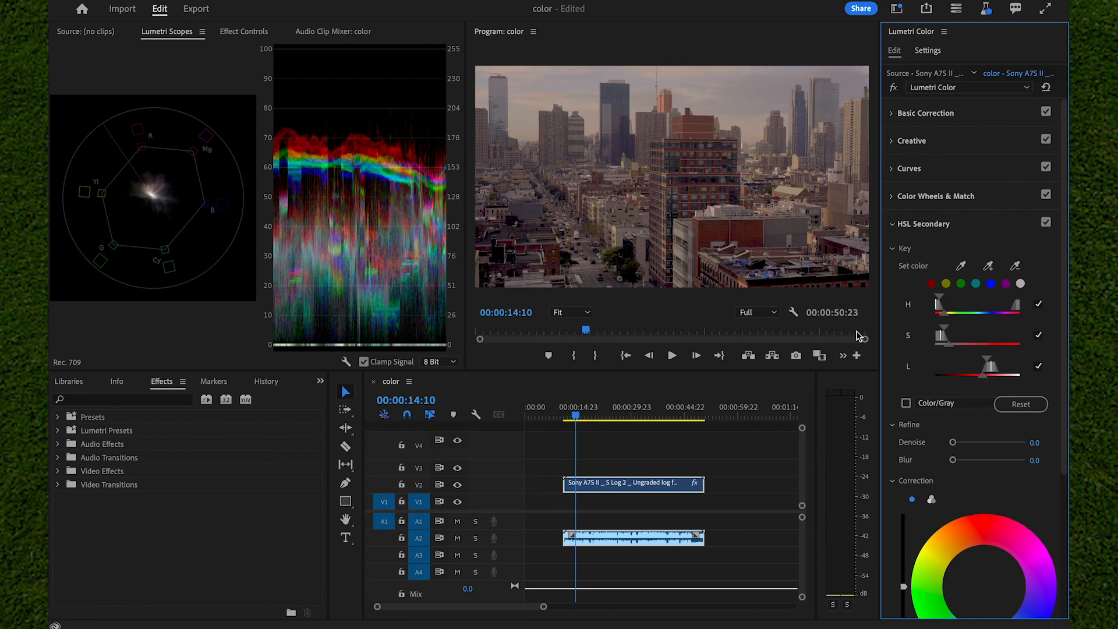
pyautogui.moveTo(945, 317)
pyautogui.mouseDown()
pyautogui.moveTo(998, 315)
pyautogui.moveTo(958, 317)
pyautogui.mouseUp()
pyautogui.moveTo(950, 346); pyautogui.dragTo(976, 351)
# Key the reds in HSL Secondary by sampling the red building facade and widening the hue and saturation ranges
pyautogui.click(932, 284)
pyautogui.click(929, 283)
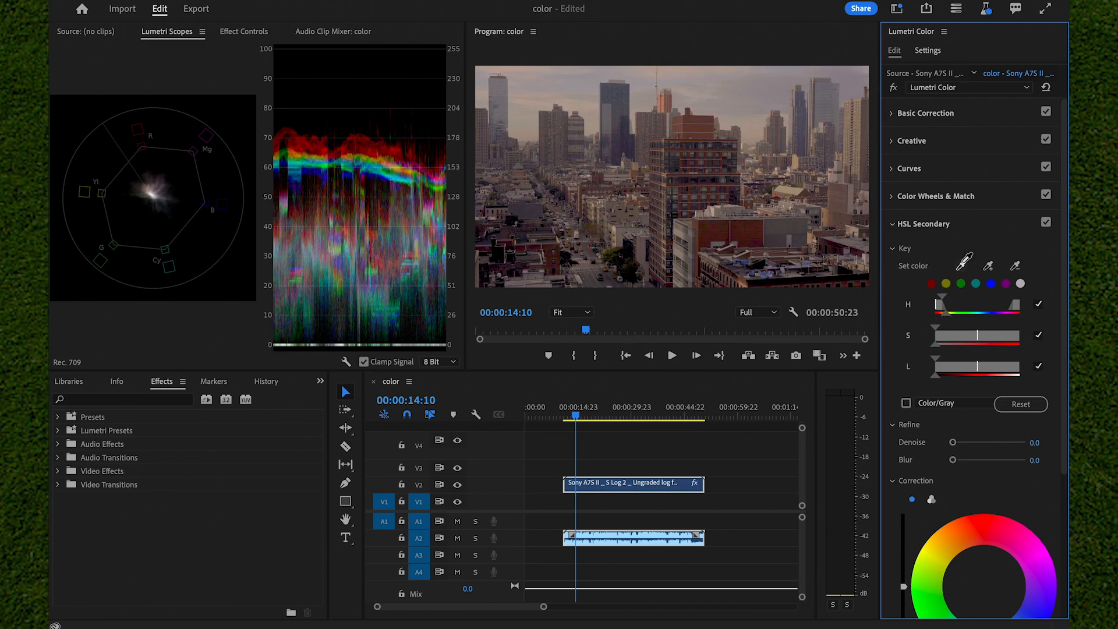
pyautogui.click(716, 241)
pyautogui.moveTo(944, 316); pyautogui.dragTo(958, 346)
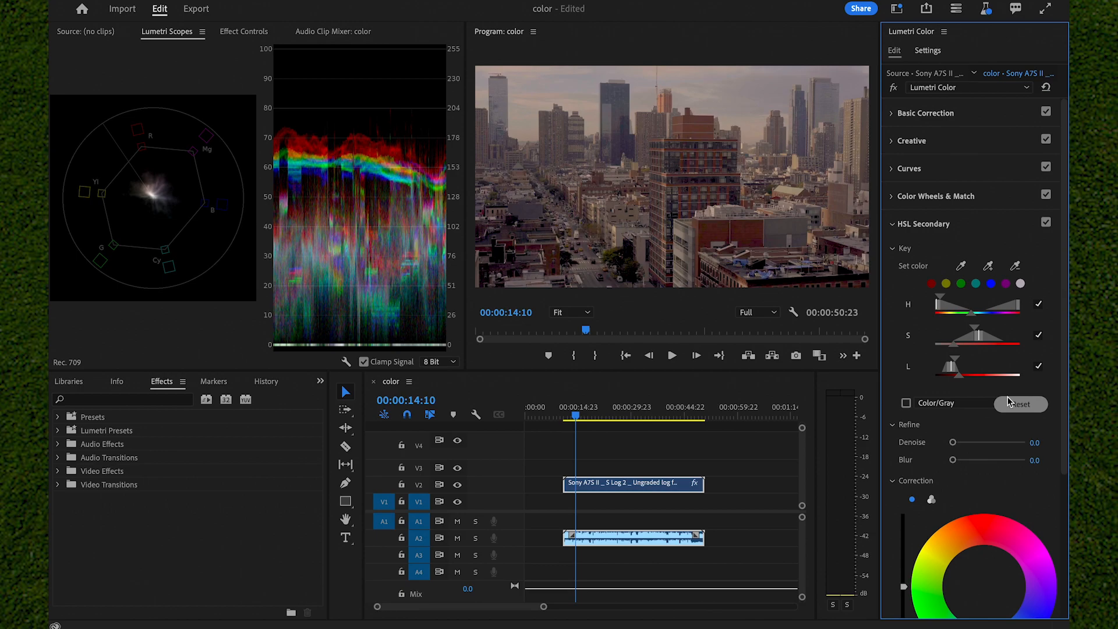
# Correct the keyed reds with temperature 27.8, tint 40.7, contrast 29.6 and saturation 105.6
pyautogui.scroll(-5, 1010, 402)
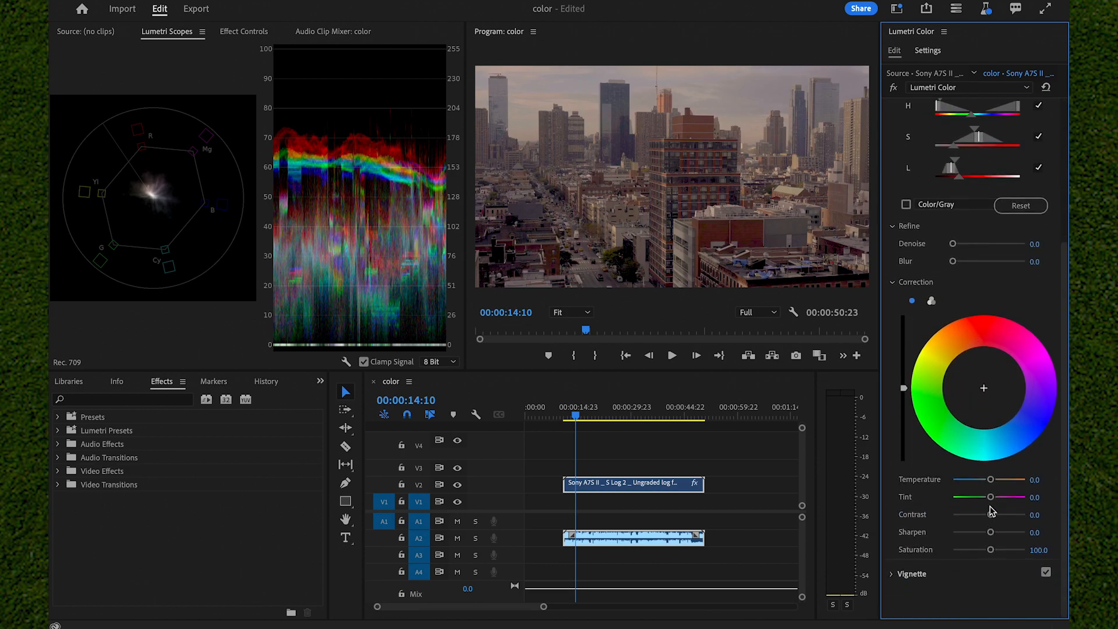
pyautogui.moveTo(992, 480); pyautogui.dragTo(1000, 524)
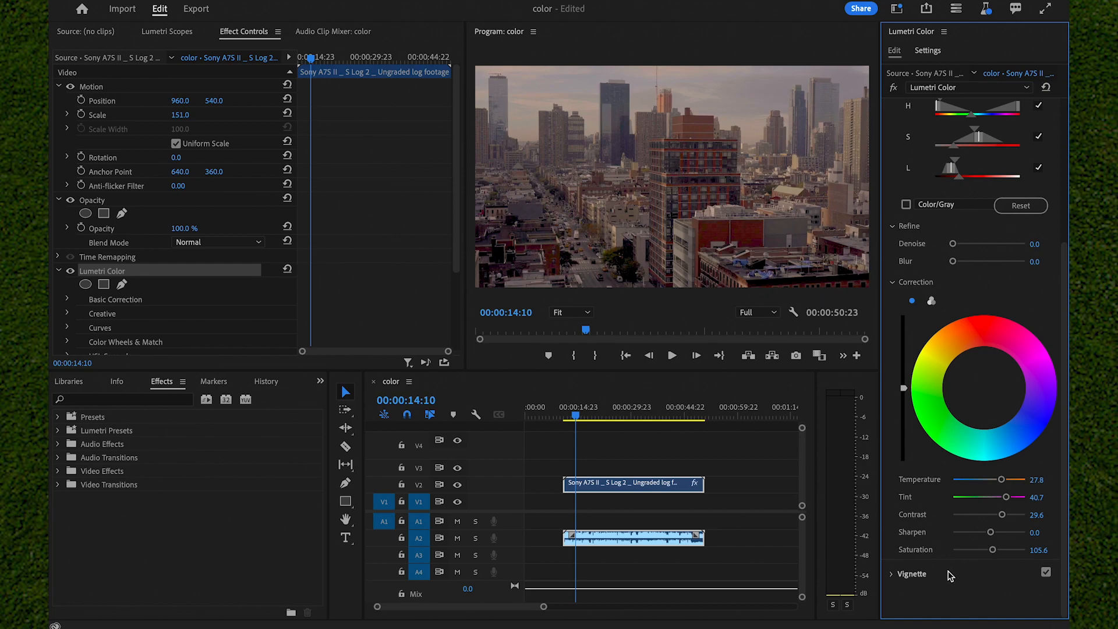
# Add a vignette with amount -0.6, midpoint 59.3, roundness 50 and feather 75.9
pyautogui.click(949, 574)
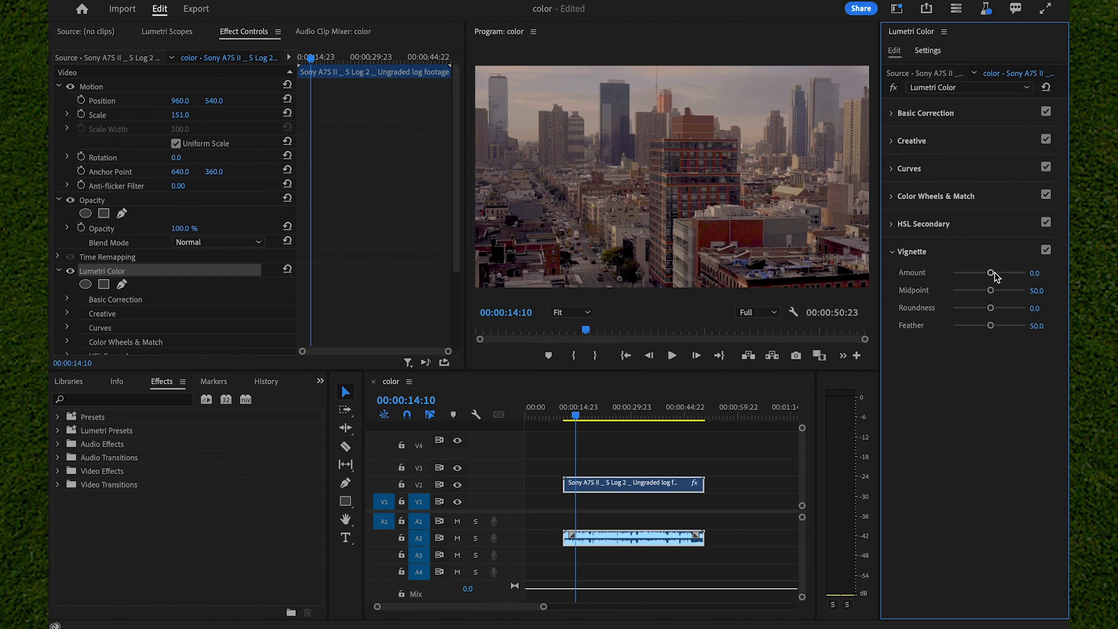
pyautogui.moveTo(991, 273); pyautogui.dragTo(936, 280)
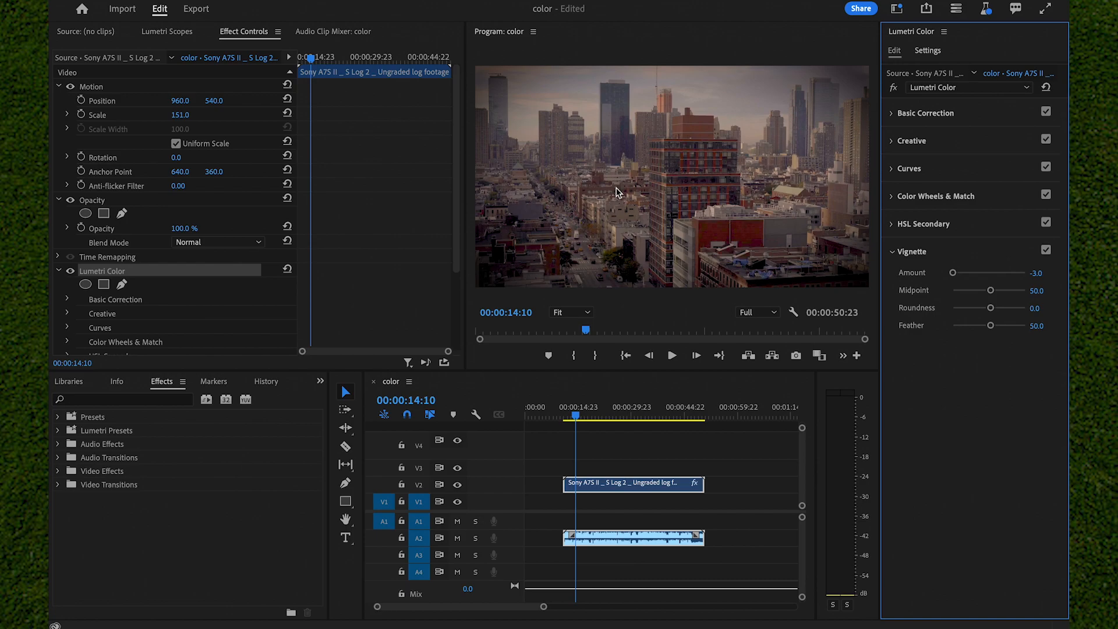
pyautogui.moveTo(953, 273); pyautogui.dragTo(984, 284)
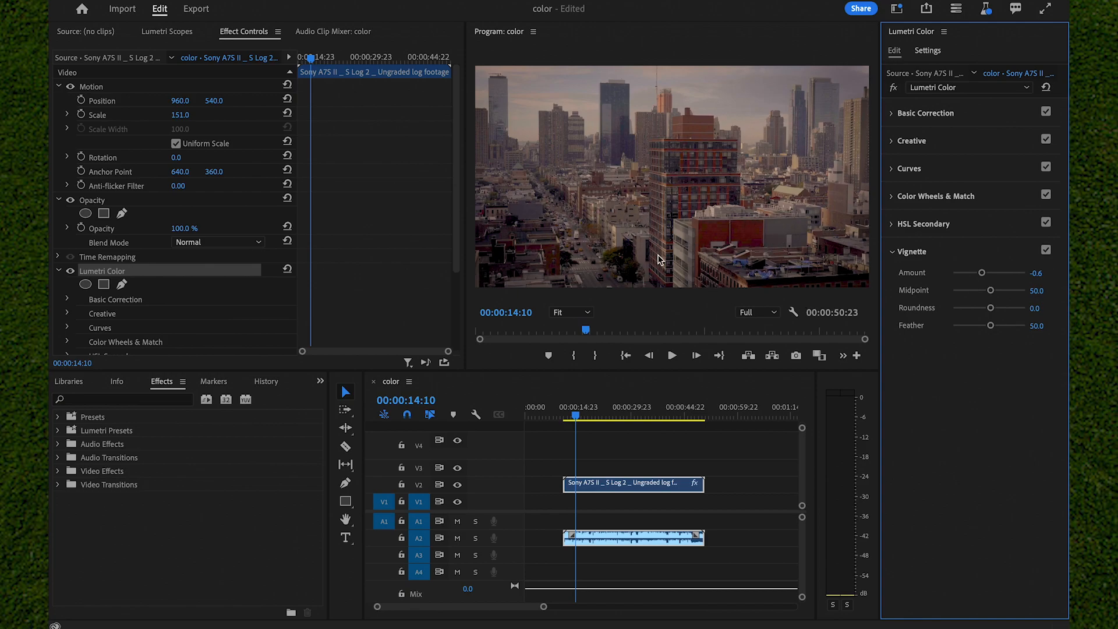
pyautogui.moveTo(990, 290)
pyautogui.mouseDown()
pyautogui.moveTo(993, 314)
pyautogui.moveTo(952, 313)
pyautogui.moveTo(999, 313)
pyautogui.moveTo(966, 314)
pyautogui.moveTo(990, 309)
pyautogui.moveTo(996, 291)
pyautogui.mouseUp()
pyautogui.moveTo(992, 313); pyautogui.dragTo(1006, 341)
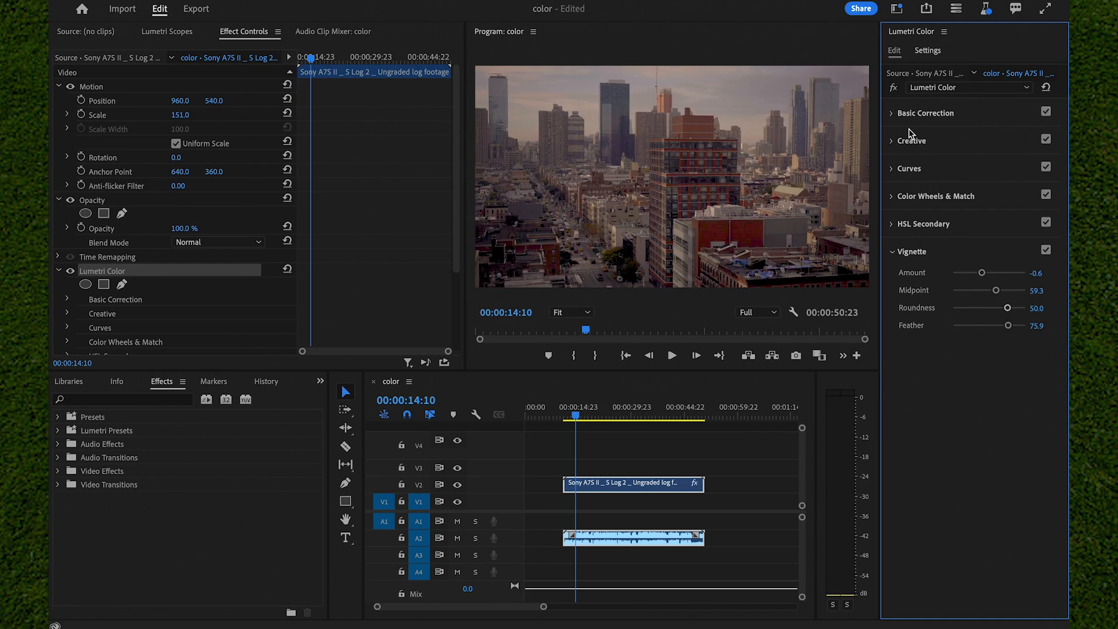
# Toggle the Lumetri Color effect off and on to compare the footage before and after grading
pyautogui.click(894, 89)
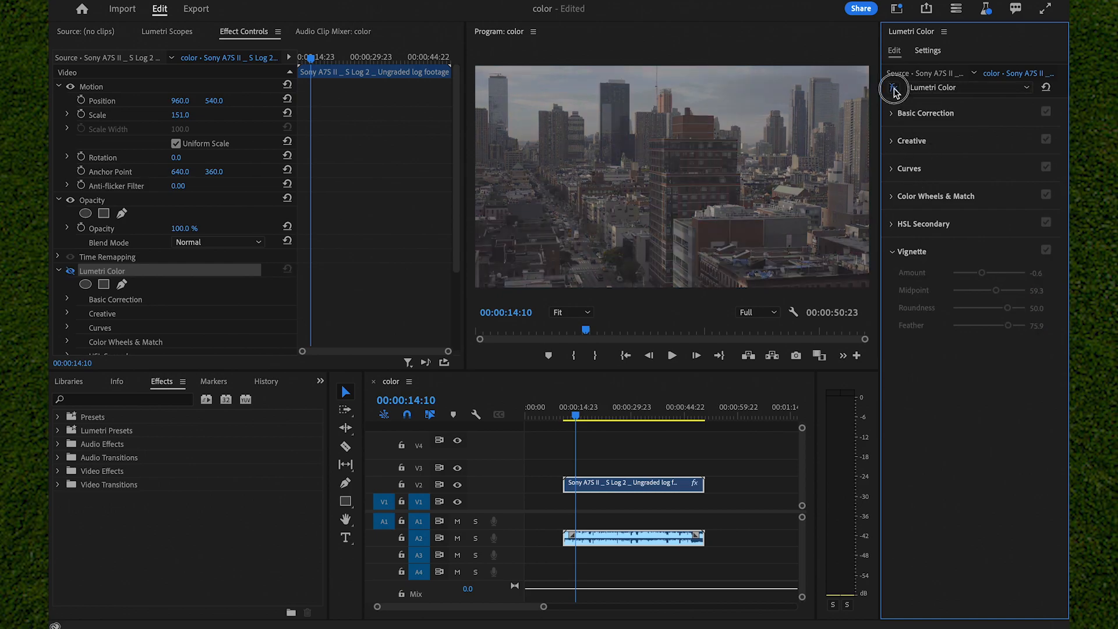
pyautogui.click(893, 88)
pyautogui.click(894, 89)
pyautogui.click(893, 89)
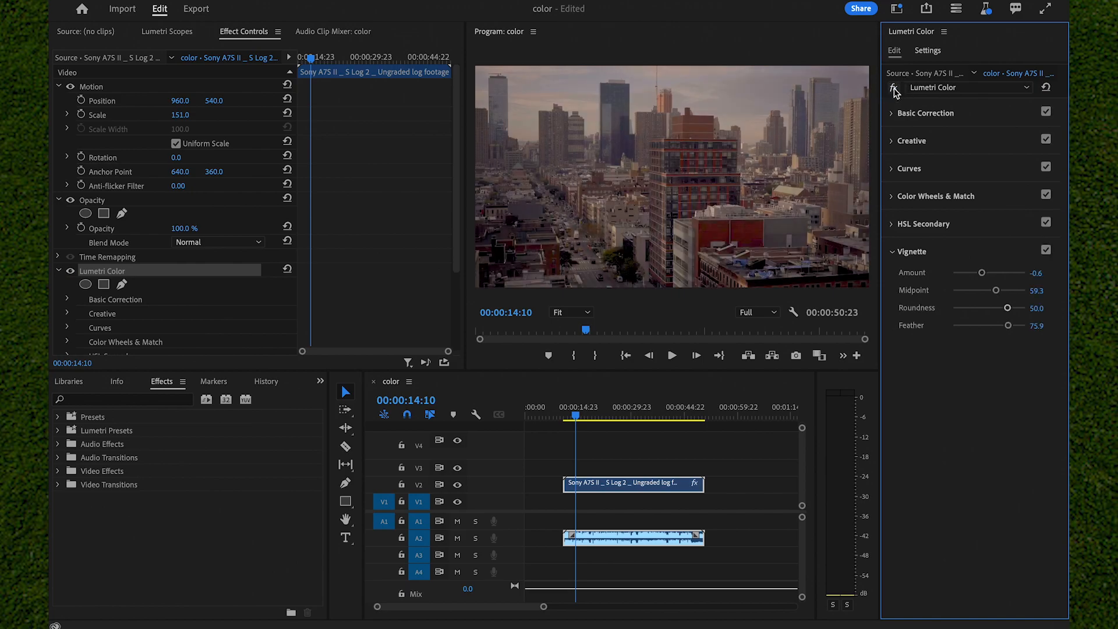
pyautogui.click(893, 89)
pyautogui.click(893, 89)
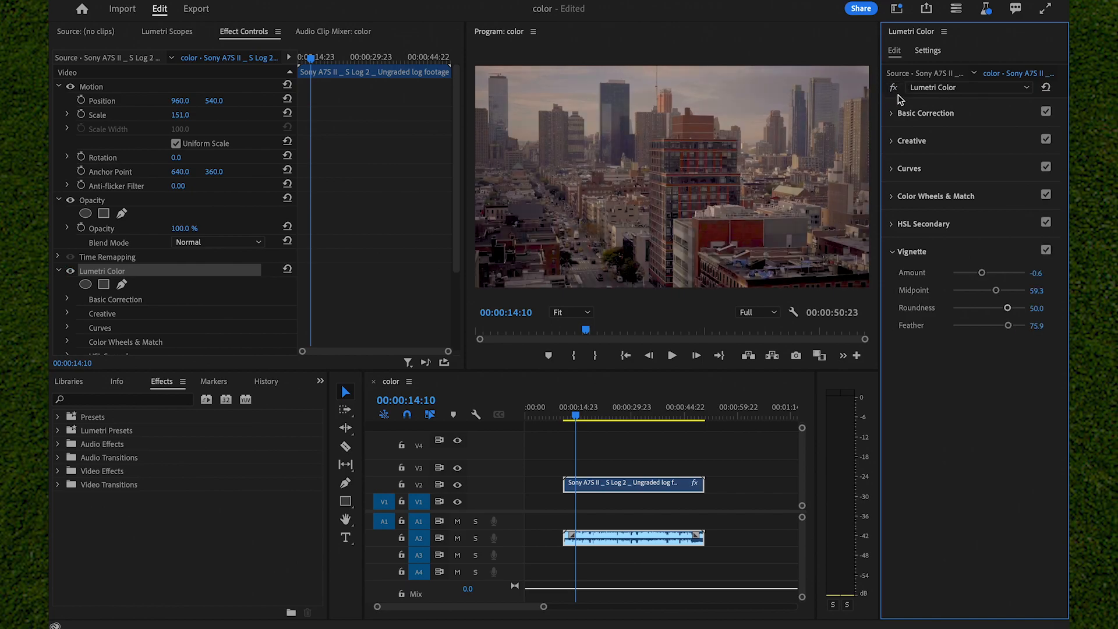